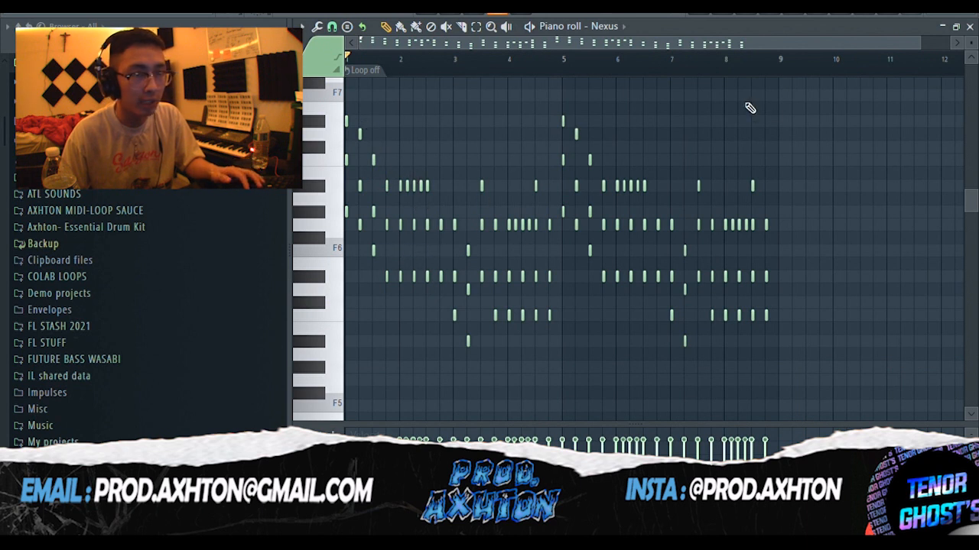
Play through the eight-bar Nexus melody in the piano roll and stop playback
{"action": "scroll", "coordinate": [839, 185], "scroll_direction": "down", "scroll_amount": 1}
{"action": "key", "text": "space"}
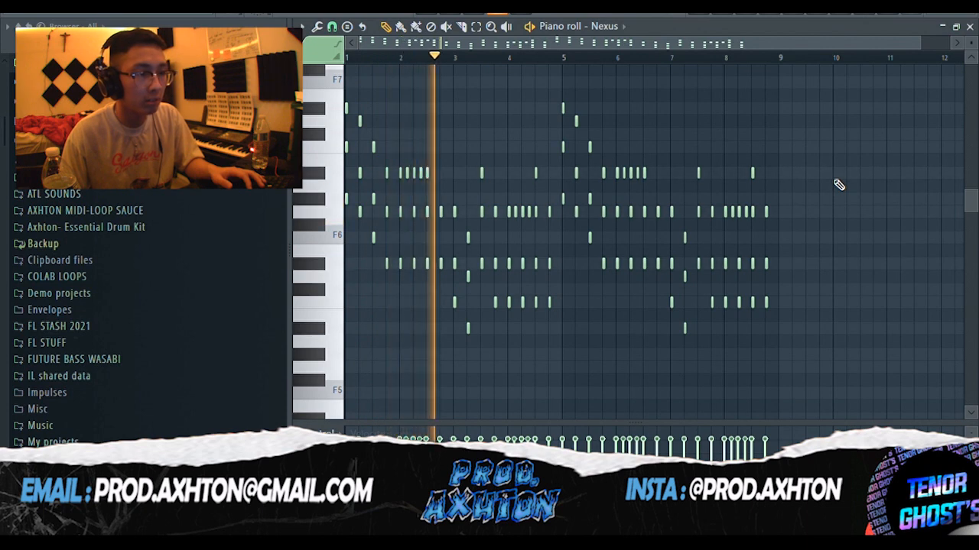
{"action": "scroll", "coordinate": [562, 196], "scroll_direction": "up", "scroll_amount": 2}
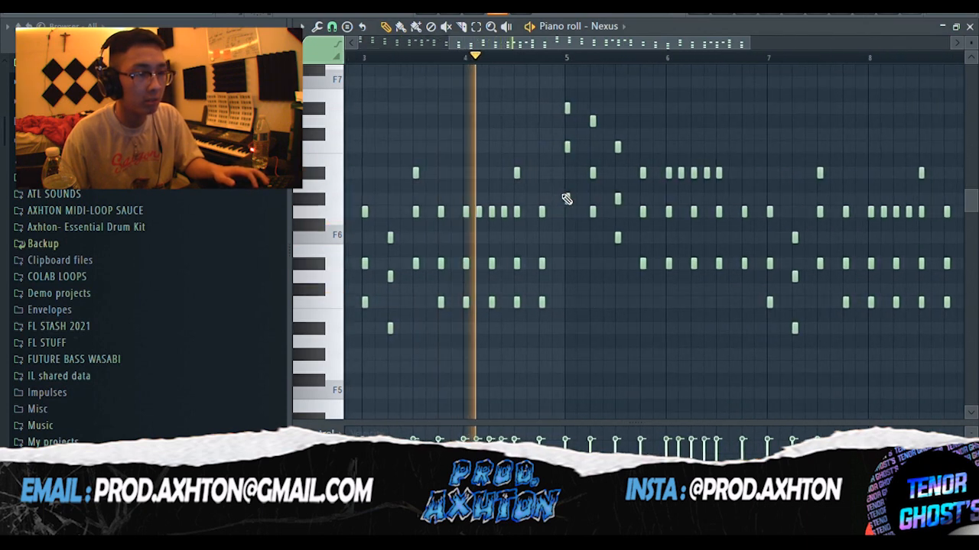
{"action": "scroll", "coordinate": [648, 287], "scroll_direction": "down", "scroll_amount": 1}
{"action": "scroll", "coordinate": [648, 287], "scroll_direction": "down", "scroll_amount": 1}
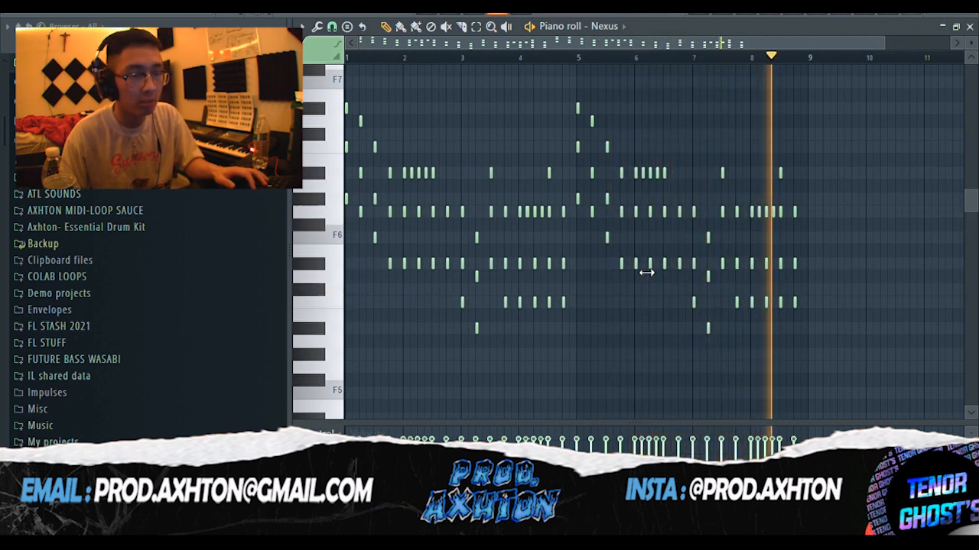
{"action": "key", "text": "space"}
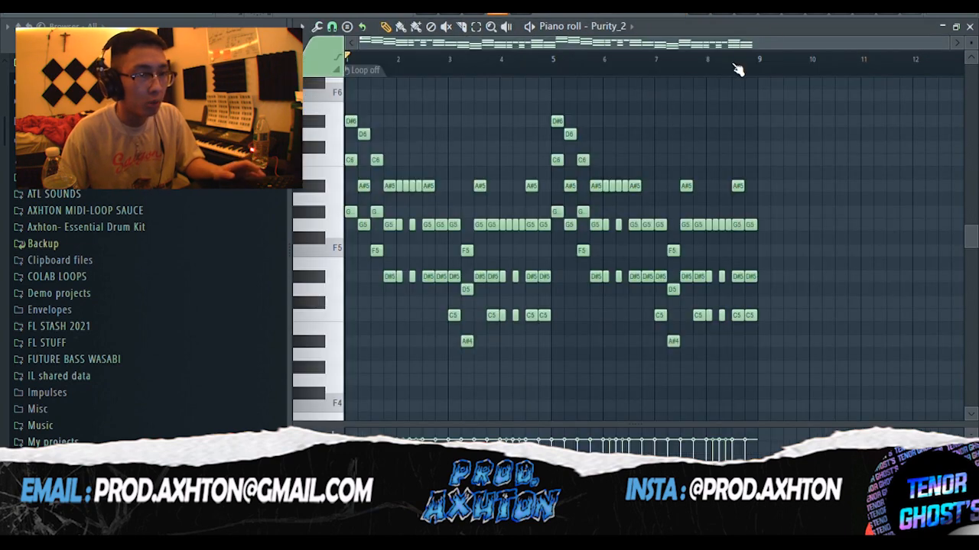
Display the Purity_2 instrument to view its Vintage EP 2 preset, and return to its notes
{"action": "left_click", "coordinate": [747, 15]}
{"action": "left_click", "coordinate": [515, 118]}
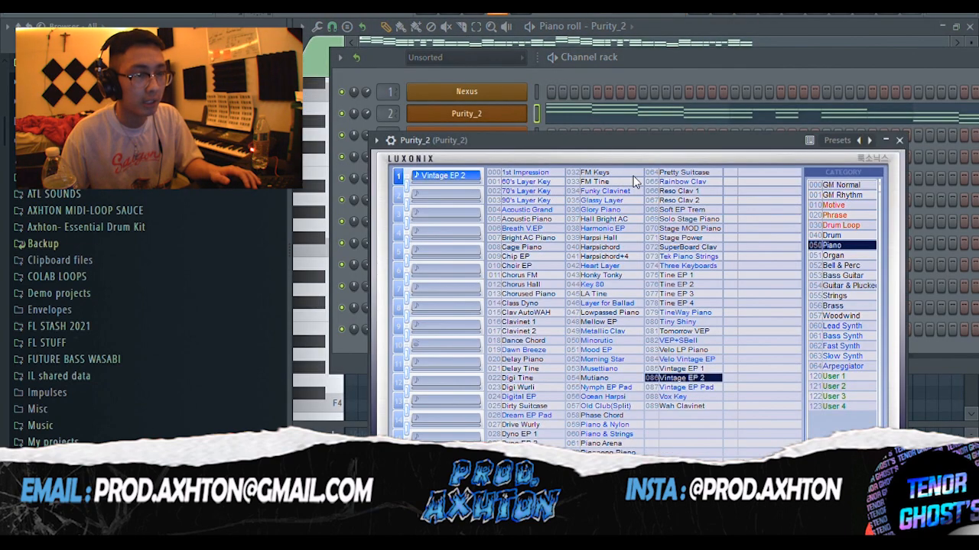
{"action": "left_click", "coordinate": [501, 48]}
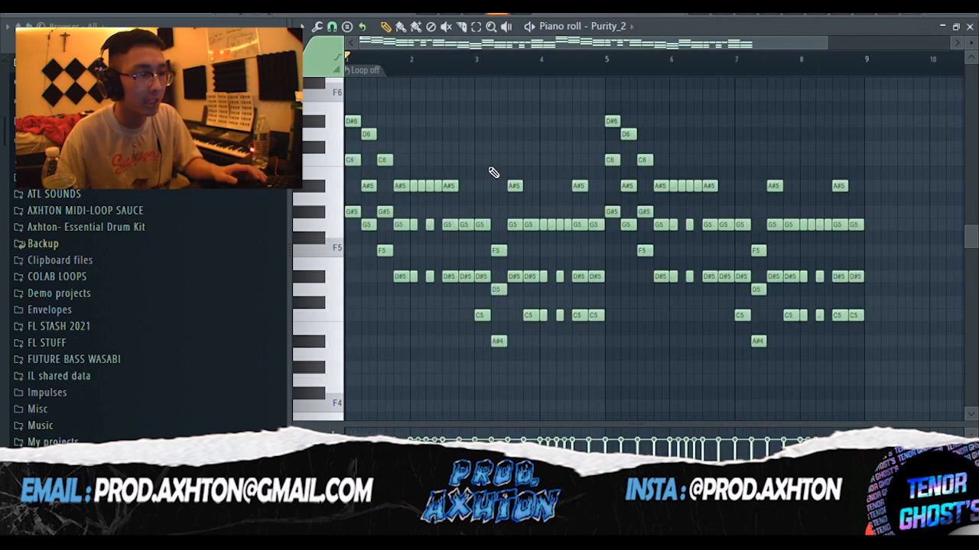
Play back the Purity_2 pattern in the piano roll
{"action": "scroll", "coordinate": [487, 186], "scroll_direction": "up", "scroll_amount": 2}
{"action": "scroll", "coordinate": [487, 166], "scroll_direction": "down", "scroll_amount": 2}
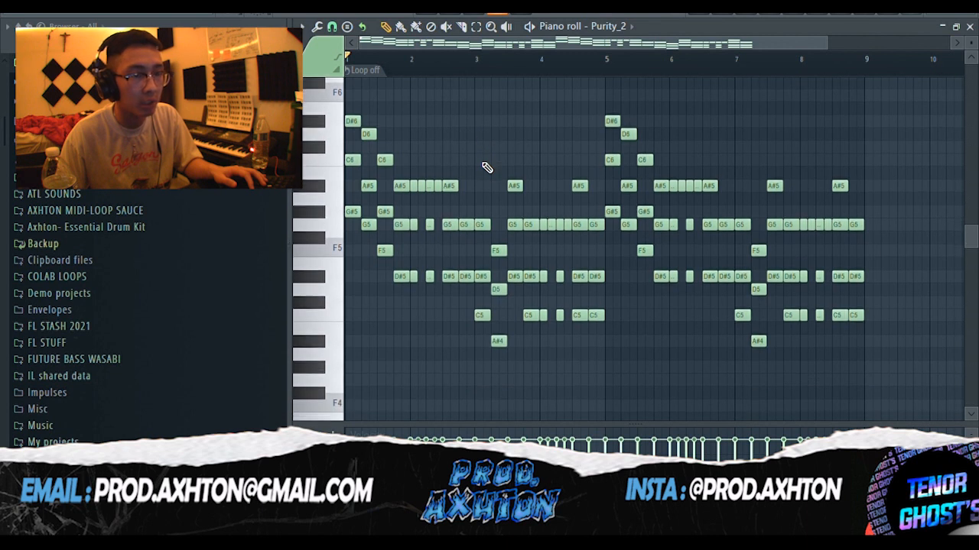
{"action": "key", "text": "space"}
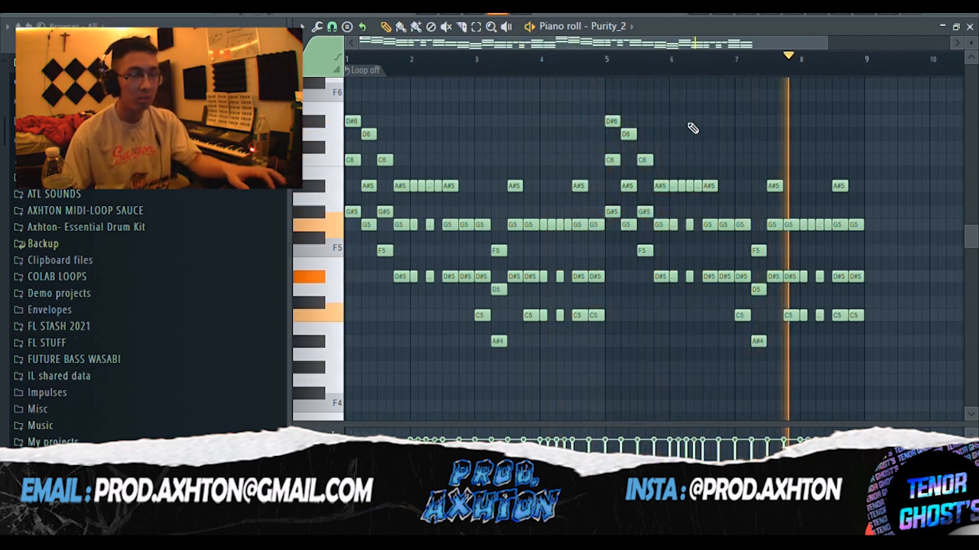
Open the Nexus #2 pattern from the playlist and view its instrument's Dance Piccolo preset before returning to the notes
{"action": "key", "text": "F5"}
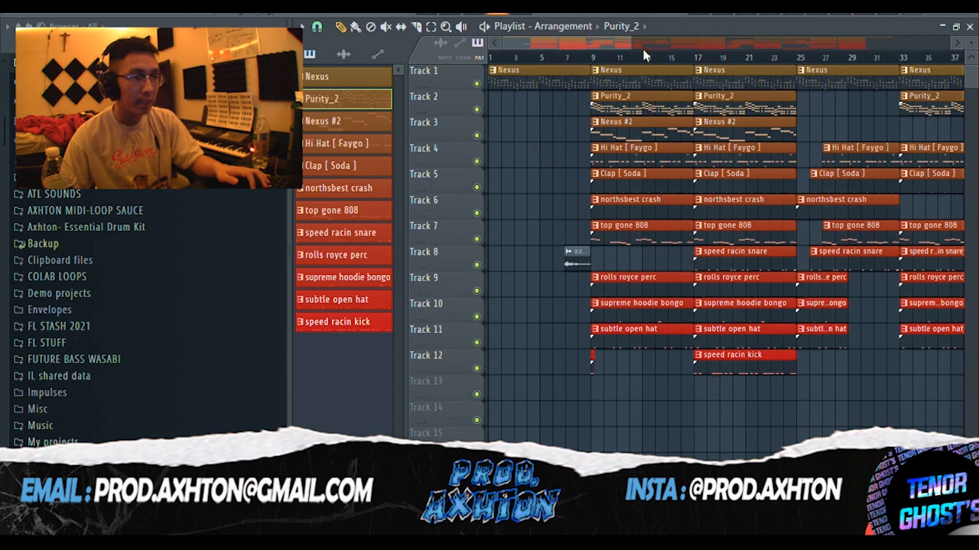
{"action": "mouse_move", "coordinate": [640, 49]}
{"action": "left_mouse_down"}
{"action": "mouse_move", "coordinate": [664, 53]}
{"action": "mouse_move", "coordinate": [640, 52]}
{"action": "left_mouse_up"}
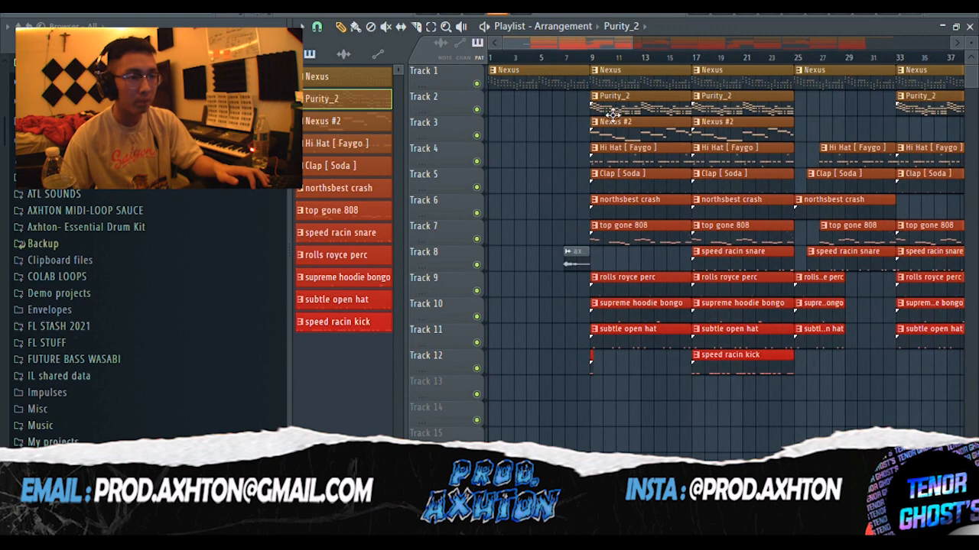
{"action": "double_click", "coordinate": [621, 133]}
{"action": "key", "text": "F6"}
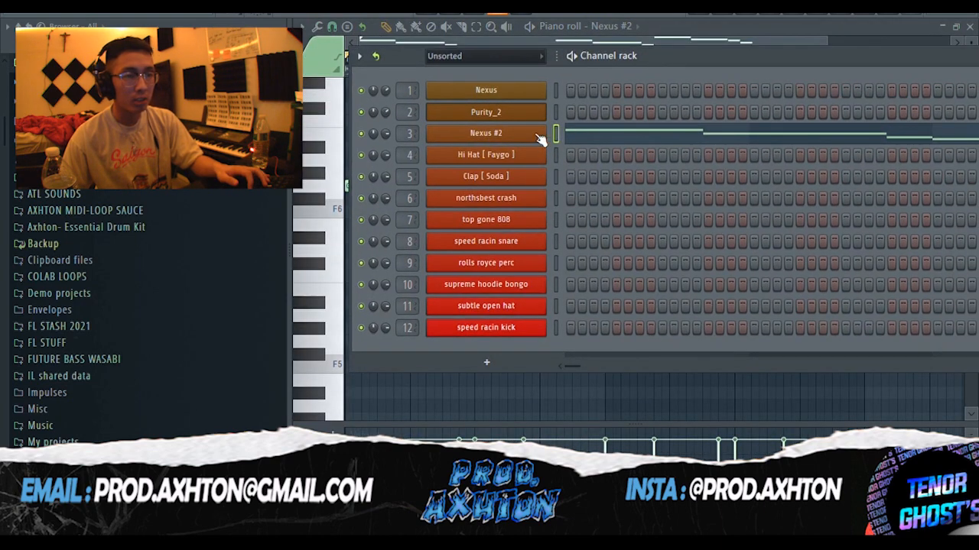
{"action": "left_click", "coordinate": [512, 139]}
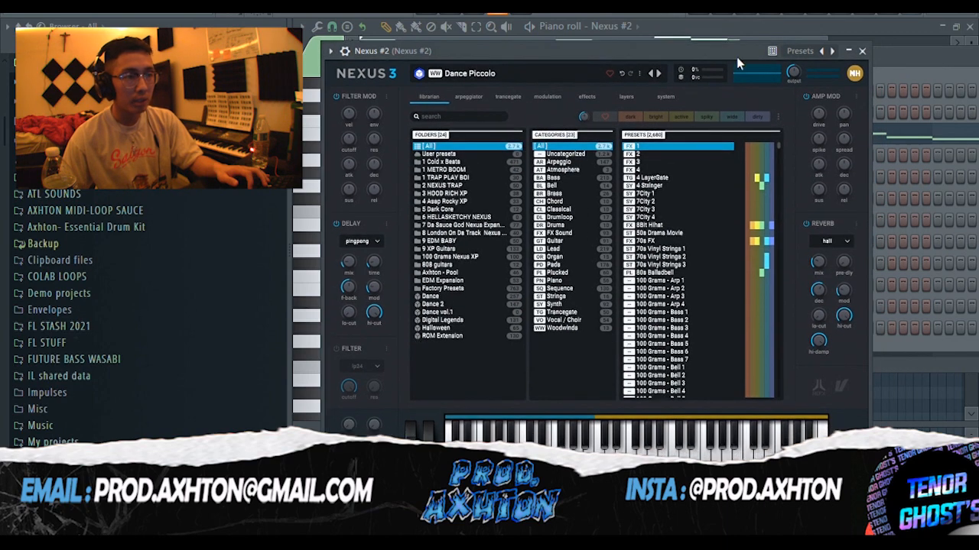
{"action": "left_click_drag", "start_coordinate": [678, 52], "coordinate": [683, 124]}
{"action": "left_click", "coordinate": [641, 32]}
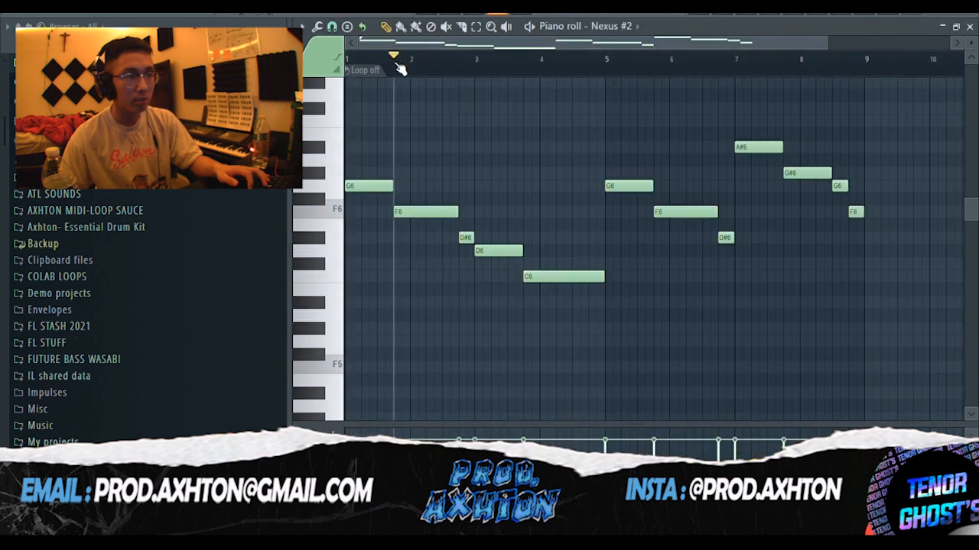
Play back the Nexus #2 counter-melody with the whole pattern in view, and stop it
{"action": "scroll", "coordinate": [540, 127], "scroll_direction": "down", "scroll_amount": 2}
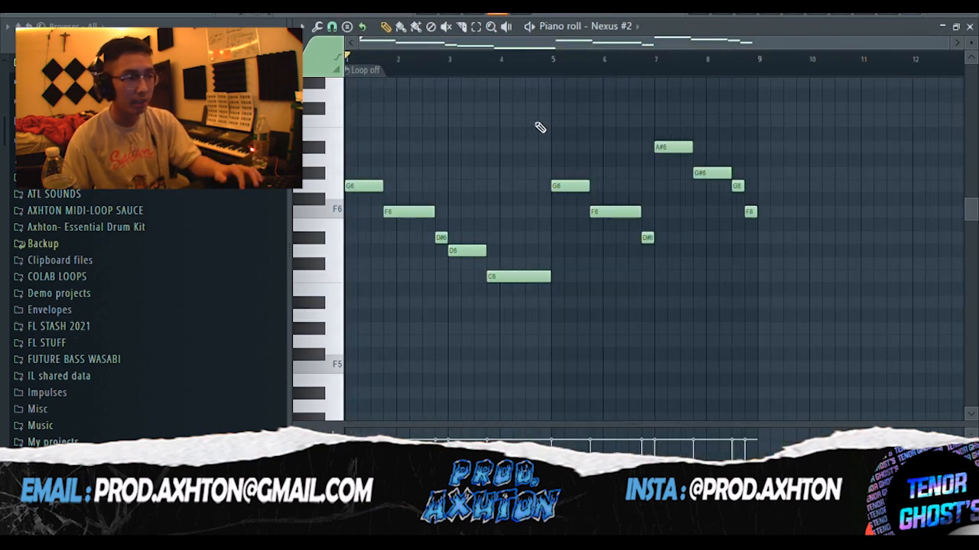
{"action": "key", "text": "space"}
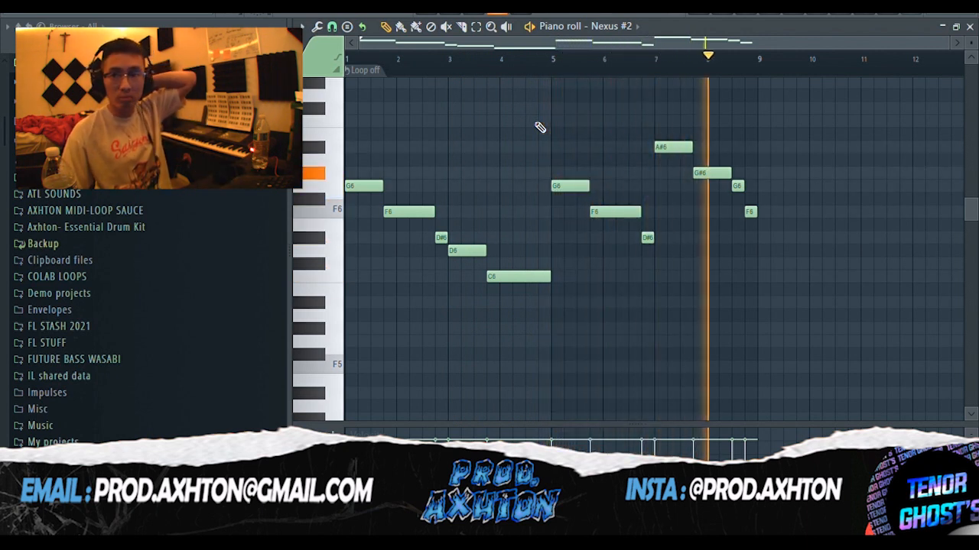
{"action": "key", "text": "space"}
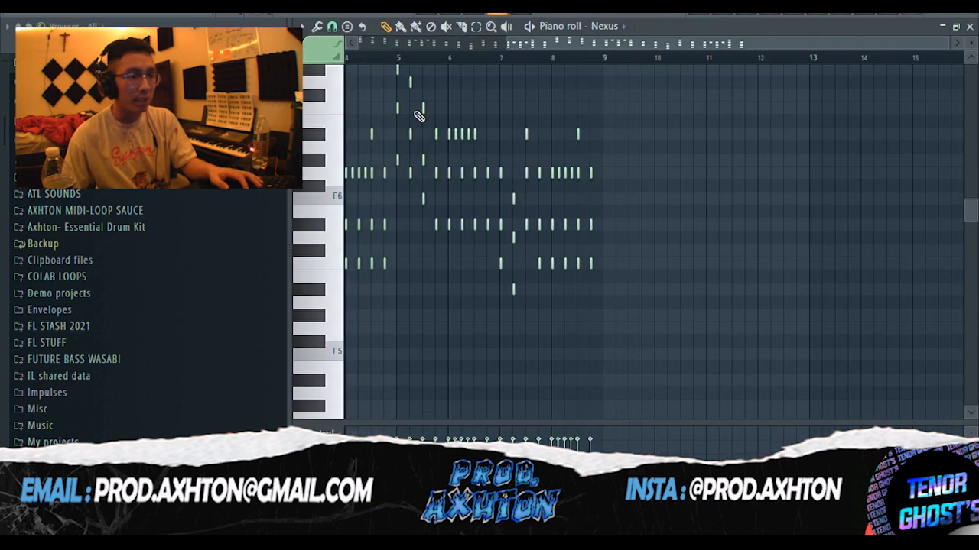
Review the Nexus #2 notes once more and play the three melody tracks together in the playlist from bar 9
{"action": "left_click", "coordinate": [698, 11]}
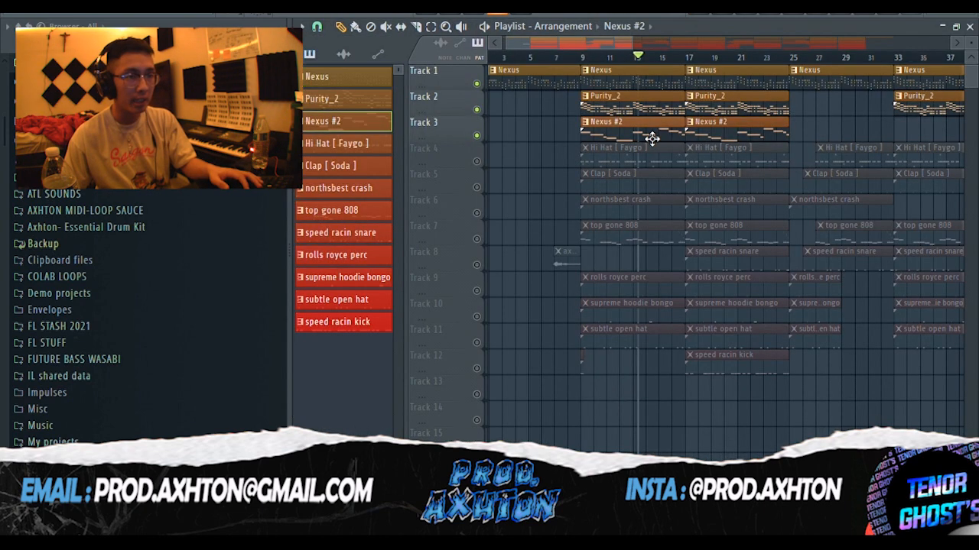
{"action": "double_click", "coordinate": [651, 136]}
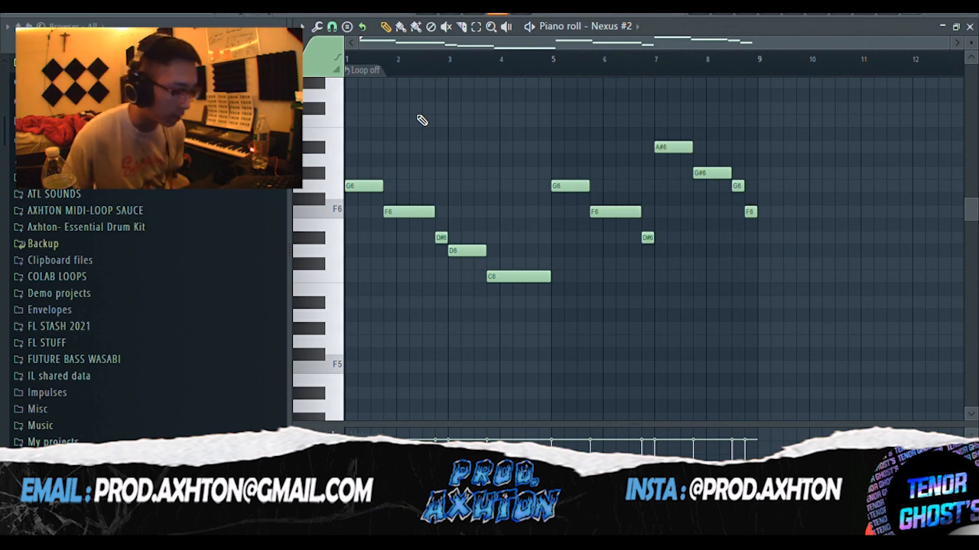
{"action": "key", "text": "F5"}
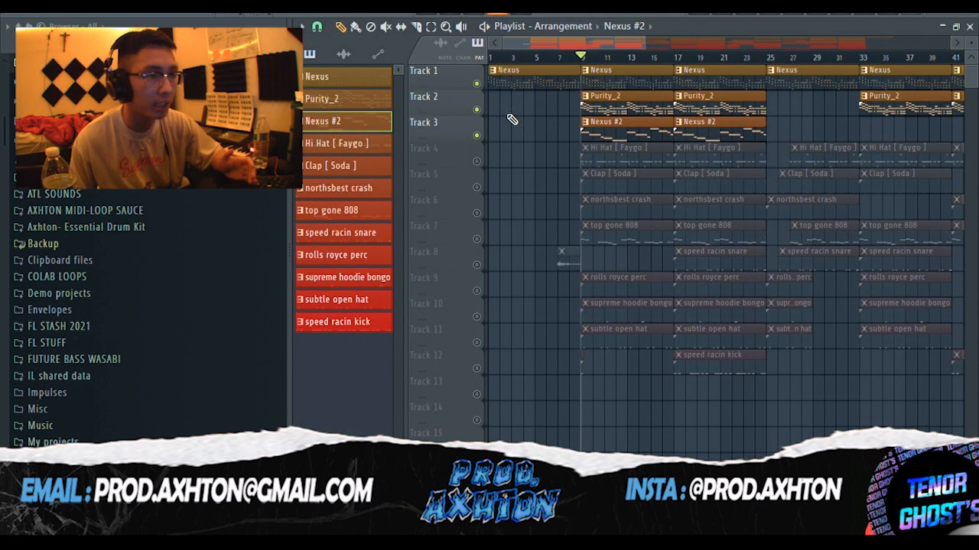
{"action": "key", "text": "space"}
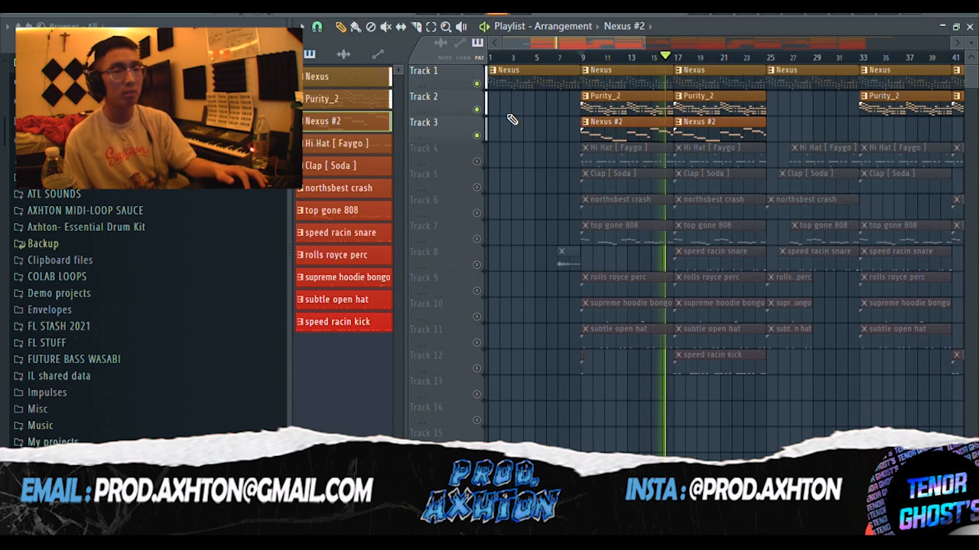
{"action": "key", "text": "space"}
Inspect the Fruity parametric EQ 2 curve on the Nexus mixer track and close it
{"action": "key", "text": "F9"}
{"action": "scroll", "coordinate": [431, 140], "scroll_direction": "down", "scroll_amount": 2}
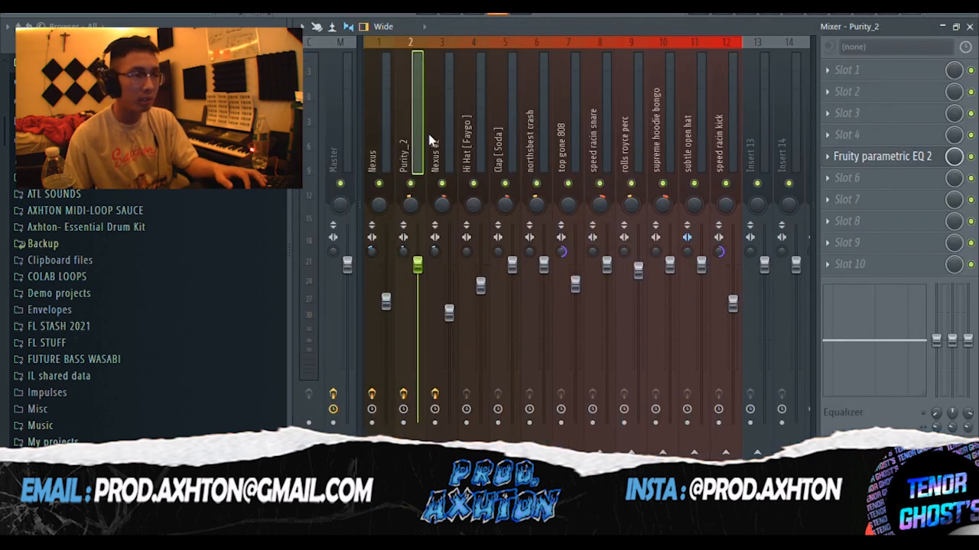
{"action": "left_click", "coordinate": [390, 143]}
{"action": "left_click", "coordinate": [859, 157]}
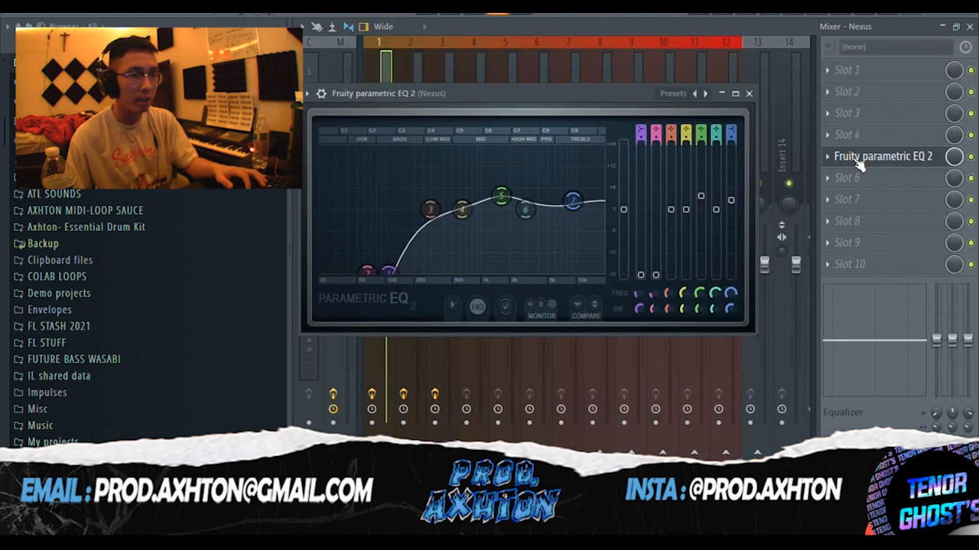
{"action": "left_click", "coordinate": [748, 93]}
Check the effects on the remaining melody mixer tracks, including Nexus #2
{"action": "scroll", "coordinate": [564, 127], "scroll_direction": "down", "scroll_amount": 1}
{"action": "left_click", "coordinate": [863, 158]}
{"action": "left_click", "coordinate": [780, 130]}
{"action": "left_click", "coordinate": [450, 153]}
{"action": "left_click", "coordinate": [872, 177]}
{"action": "left_click", "coordinate": [870, 178]}
Open the Hi Hat [ Faygo ] pattern from the playlist, move on to Clap [ Soda ] and play it back
{"action": "left_click", "coordinate": [748, 17]}
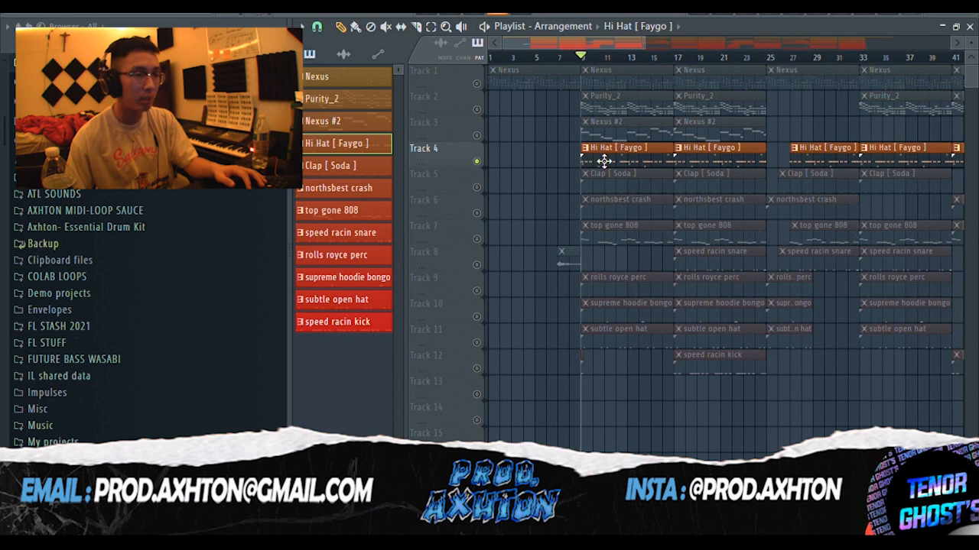
{"action": "double_click", "coordinate": [603, 161]}
{"action": "key", "text": "KP_Add"}
{"action": "scroll", "coordinate": [632, 47], "scroll_direction": "up", "scroll_amount": 3}
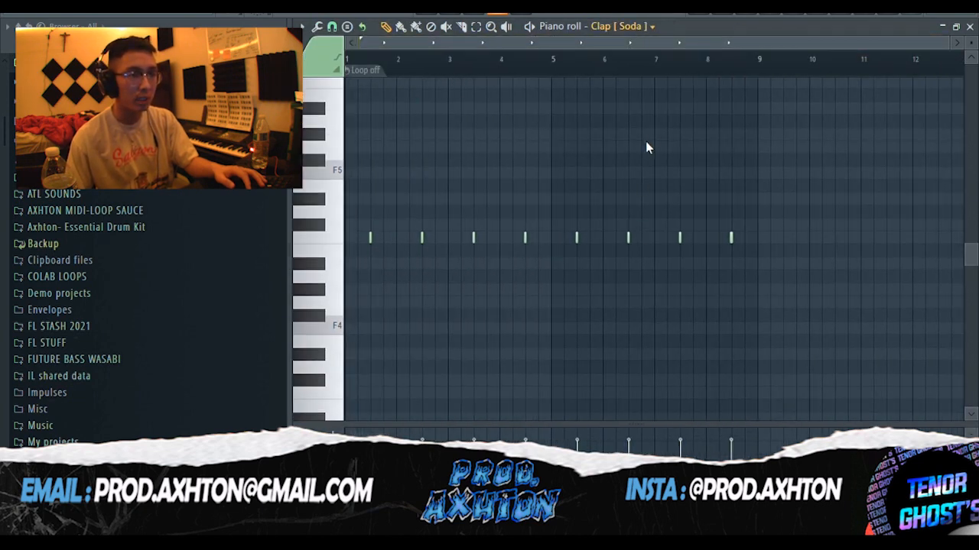
{"action": "key", "text": "space"}
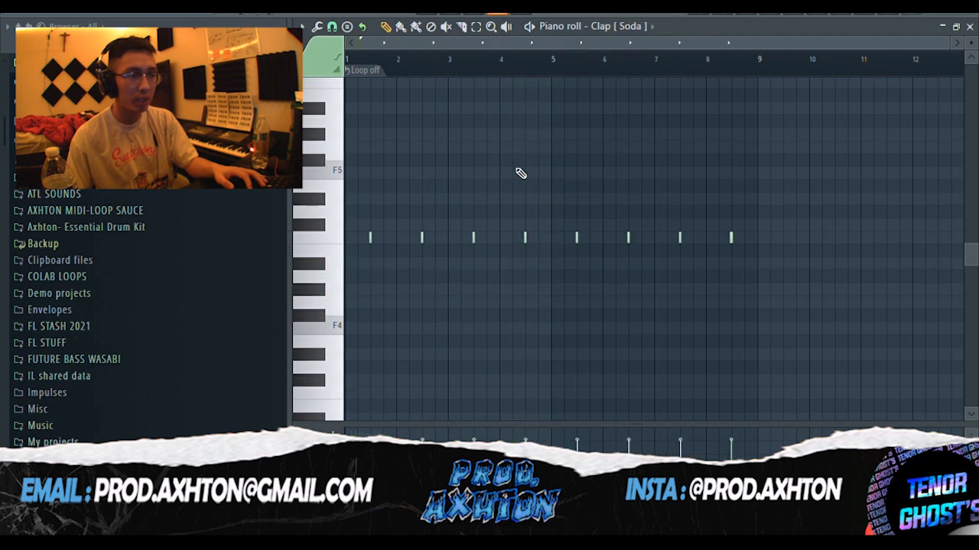
{"action": "key", "text": "space"}
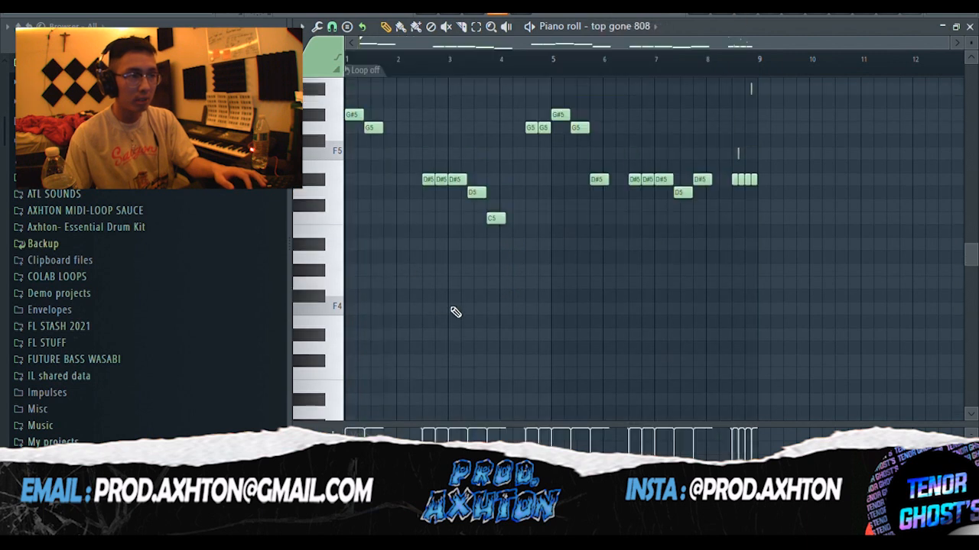
Play the top gone 808 pattern through to its closing roll and stop playback
{"action": "key", "text": "space"}
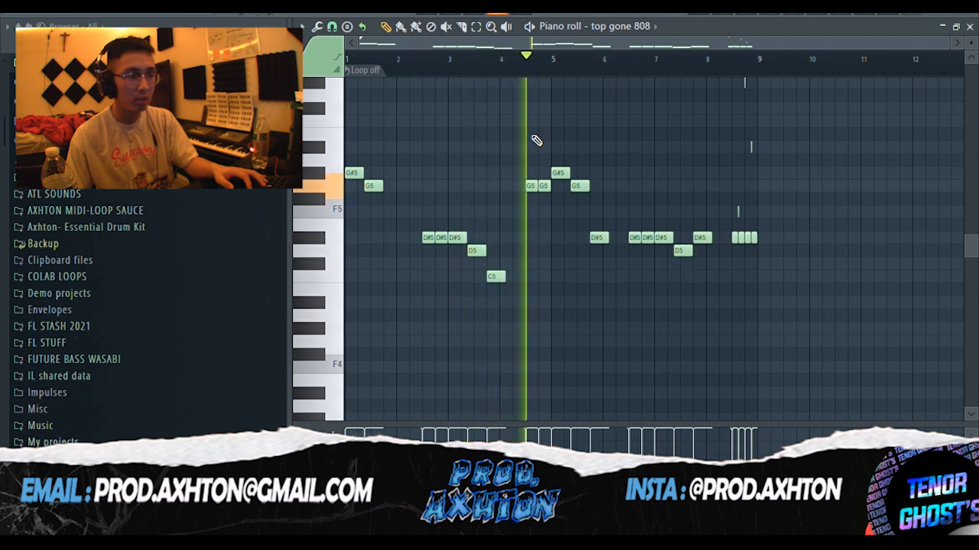
{"action": "scroll", "coordinate": [592, 160], "scroll_direction": "up", "scroll_amount": 2}
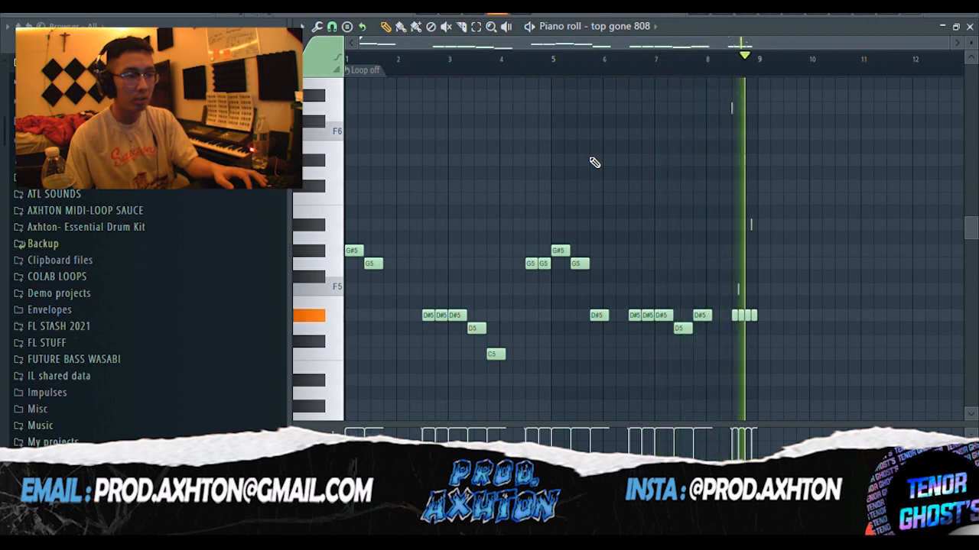
{"action": "key", "text": "space"}
Examine the four short slide notes above the D#5 roll in bar 8 of the 808 pattern, and return to the playlist
{"action": "scroll", "coordinate": [667, 90], "scroll_direction": "up", "scroll_amount": 3}
{"action": "left_click_drag", "start_coordinate": [686, 43], "coordinate": [433, 185]}
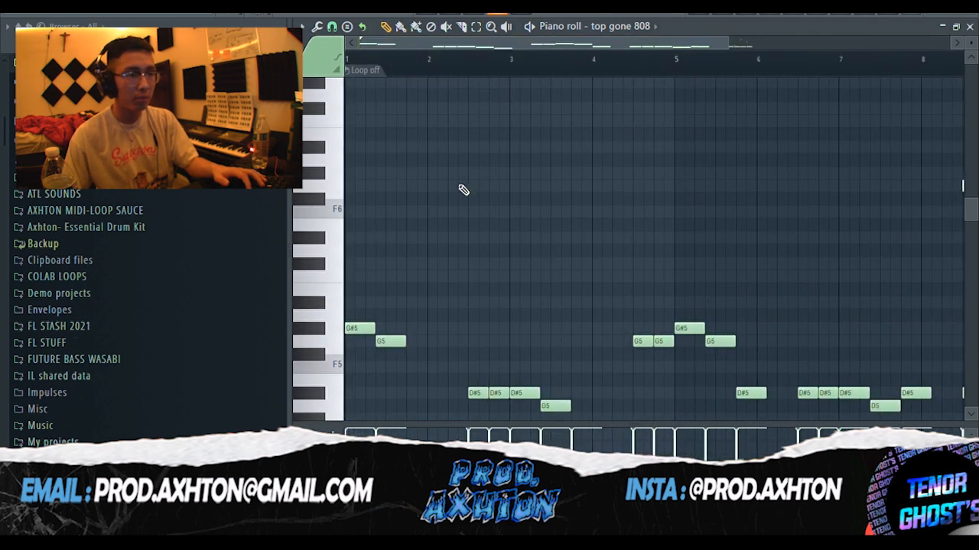
{"action": "scroll", "coordinate": [480, 193], "scroll_direction": "down", "scroll_amount": 3}
{"action": "scroll", "coordinate": [477, 195], "scroll_direction": "down", "scroll_amount": 1}
{"action": "scroll", "coordinate": [477, 194], "scroll_direction": "down", "scroll_amount": 1}
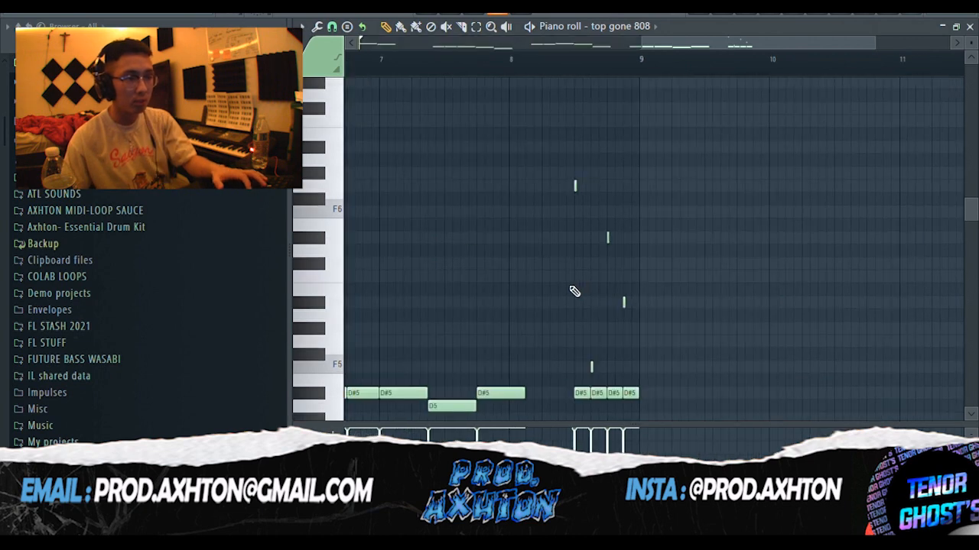
{"action": "scroll", "coordinate": [577, 273], "scroll_direction": "up", "scroll_amount": 5}
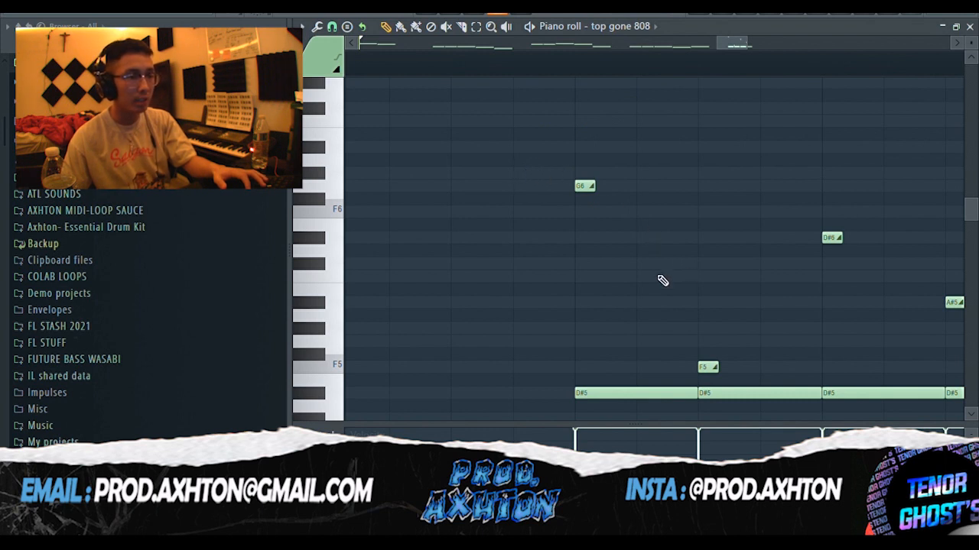
{"action": "scroll", "coordinate": [563, 310], "scroll_direction": "down", "scroll_amount": 5}
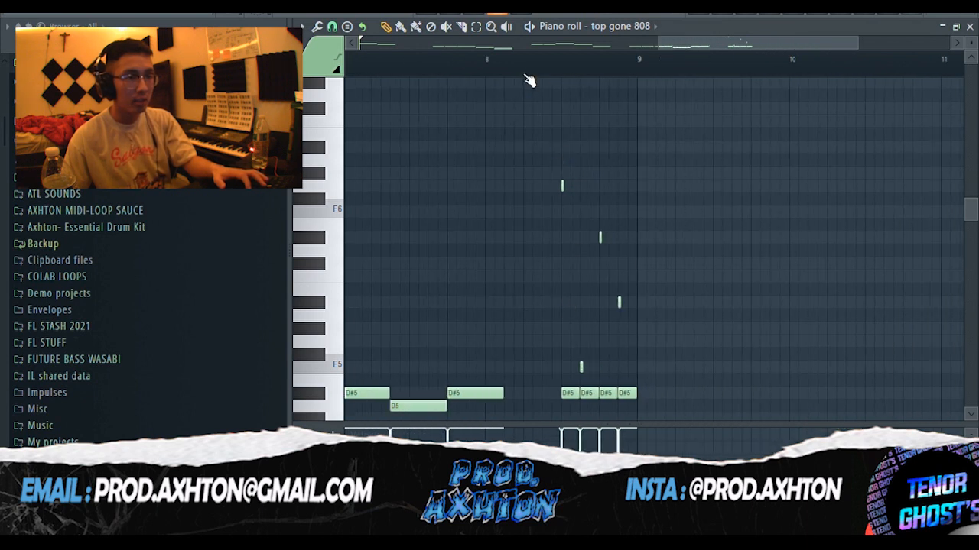
{"action": "key", "text": "space"}
{"action": "key", "text": "space"}
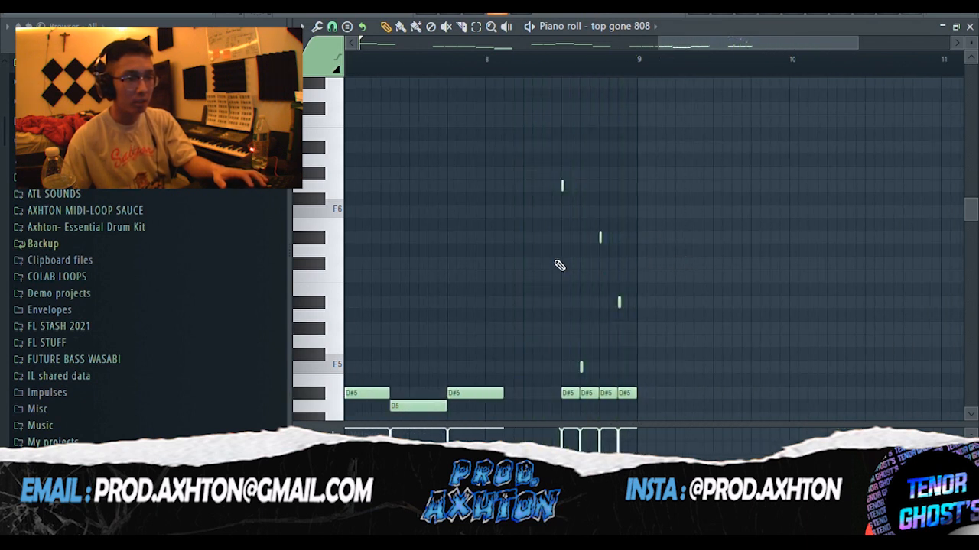
{"action": "scroll", "coordinate": [553, 280], "scroll_direction": "down", "scroll_amount": 3}
{"action": "left_click_drag", "start_coordinate": [691, 46], "coordinate": [629, 62]}
{"action": "scroll", "coordinate": [593, 181], "scroll_direction": "down", "scroll_amount": 3}
{"action": "scroll", "coordinate": [593, 183], "scroll_direction": "down", "scroll_amount": 2}
{"action": "key", "text": "Escape"}
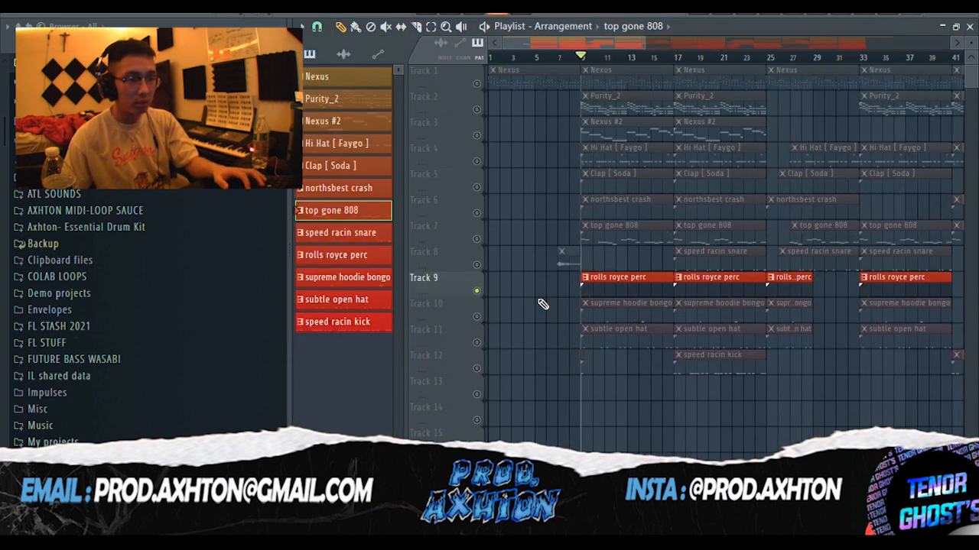
Open the rolls royce perc pattern from Track 9 and play it
{"action": "double_click", "coordinate": [607, 291]}
{"action": "key", "text": "space"}
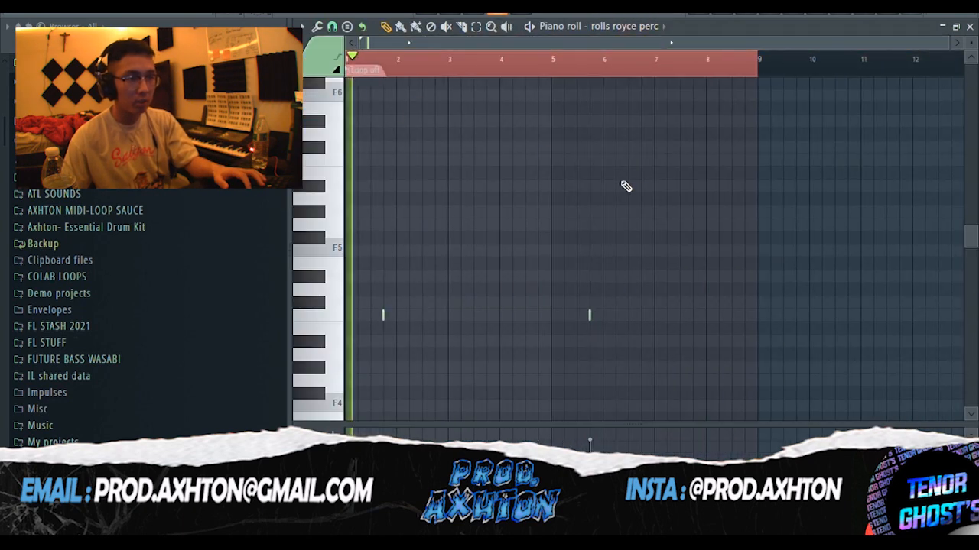
Play the supreme hoodie bongo pattern, move on to subtle open hat and play it back
{"action": "left_click_drag", "start_coordinate": [489, 44], "coordinate": [447, 92]}
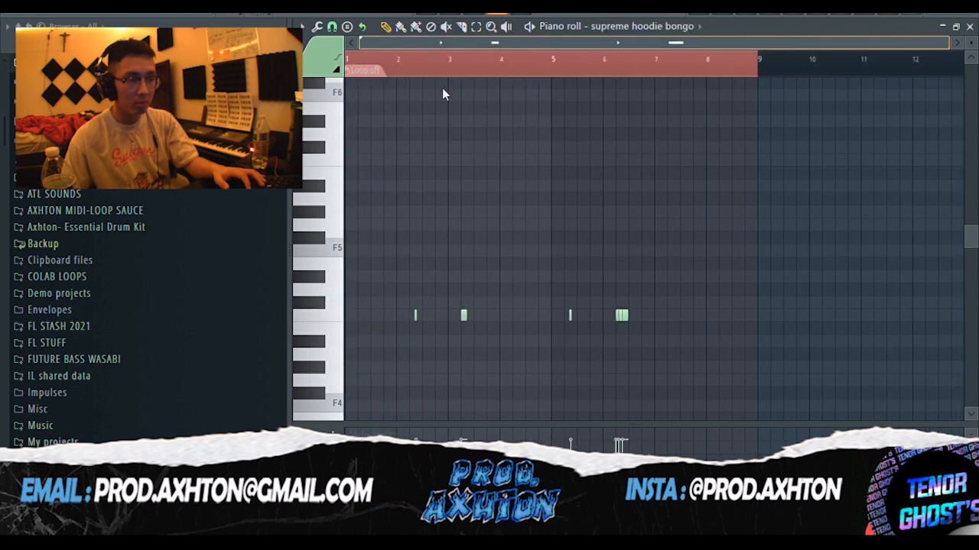
{"action": "key", "text": "space"}
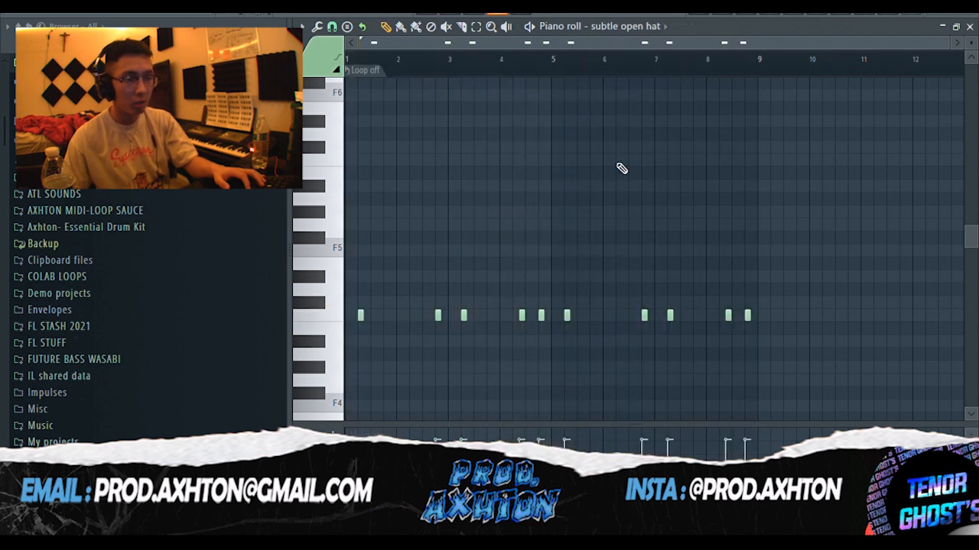
{"action": "key", "text": "space"}
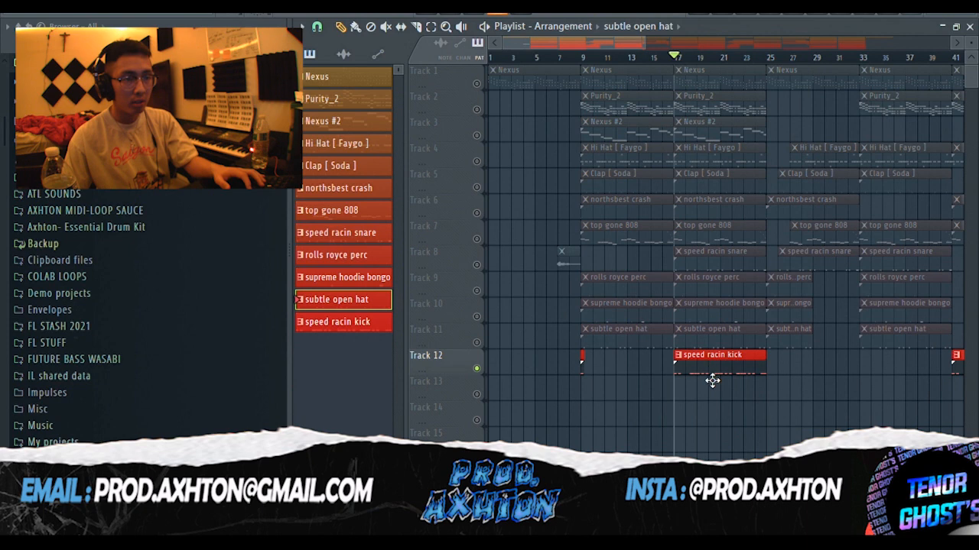
Open the speed racin kick pattern from Track 12, play it through, stop playback and return to the playlist
{"action": "double_click", "coordinate": [711, 379]}
{"action": "left_click_drag", "start_coordinate": [529, 46], "coordinate": [545, 46]}
{"action": "key", "text": "space"}
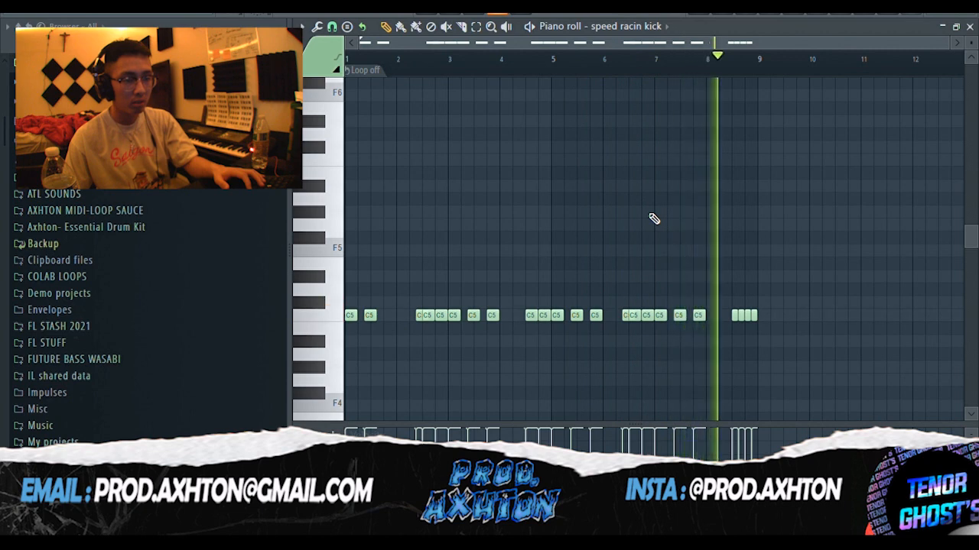
{"action": "key", "text": "space"}
{"action": "key", "text": "F5"}
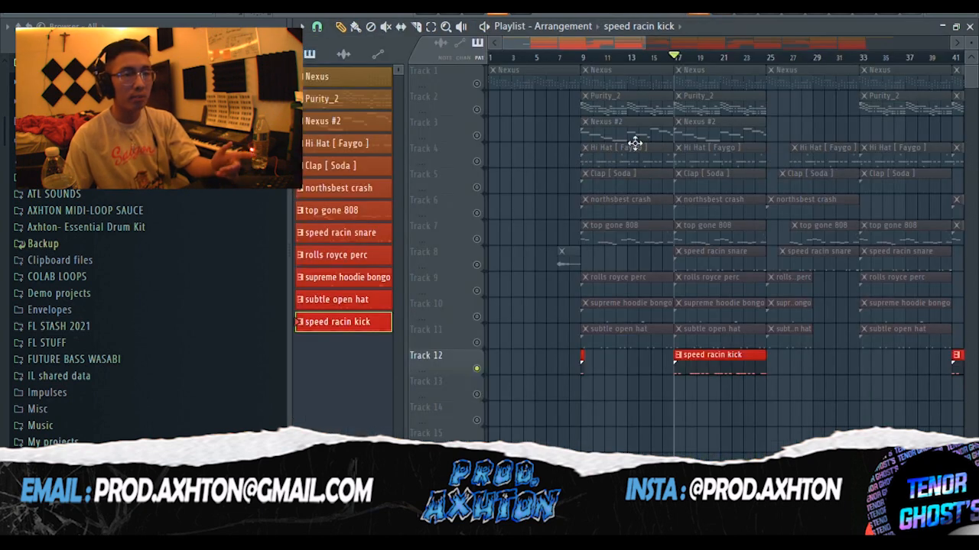
Take Track 12 out of solo so all playlist tracks are active again
{"action": "right_click", "coordinate": [478, 239]}
{"action": "right_click", "coordinate": [478, 239]}
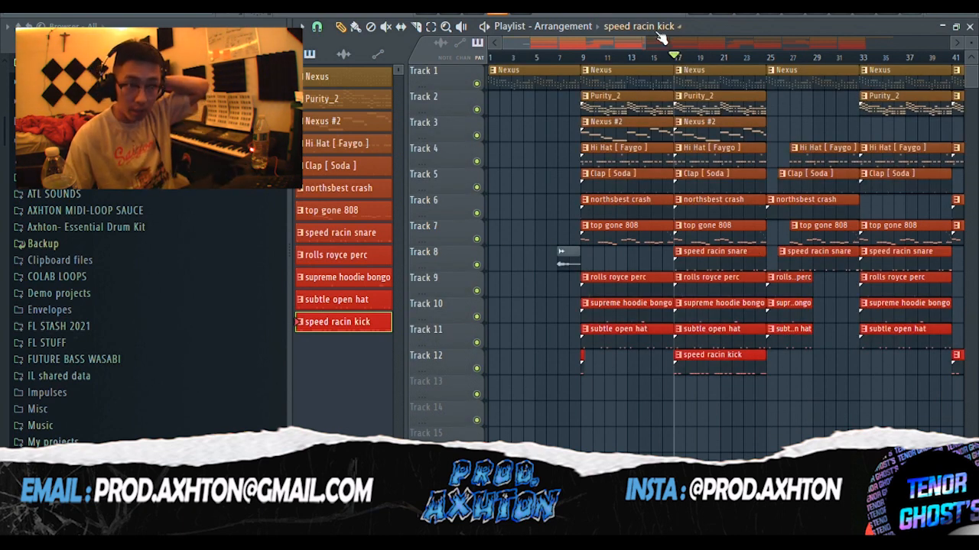
{"action": "left_click_drag", "start_coordinate": [650, 55], "coordinate": [745, 64]}
Open the mixer and check the effect slots of the Hi Hat [ Faygo ], Clap [ Soda ], top gone 808 and supreme hoodie bongo channels
{"action": "key", "text": "F9"}
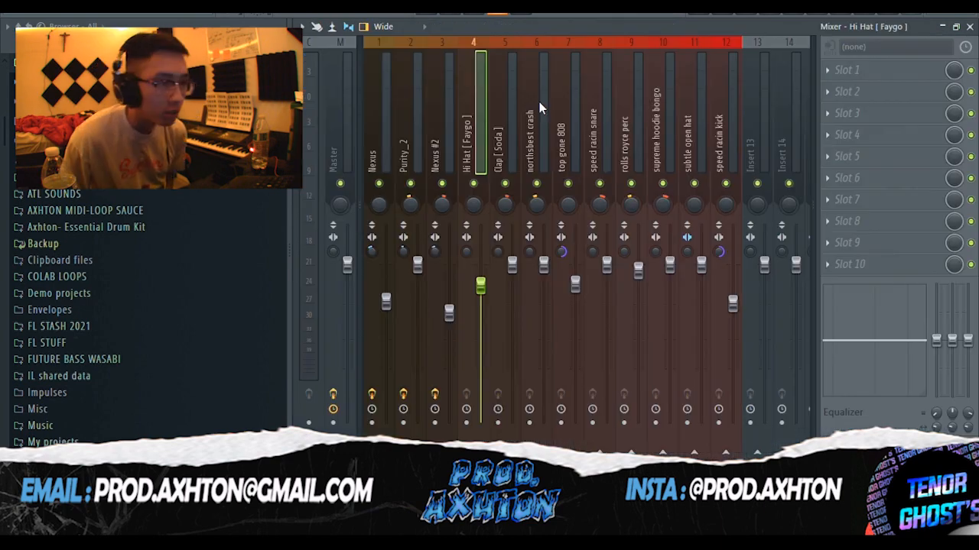
{"action": "left_click", "coordinate": [507, 160]}
{"action": "left_click", "coordinate": [578, 159]}
{"action": "left_click", "coordinate": [657, 151]}
{"action": "left_click", "coordinate": [473, 157]}
{"action": "left_click", "coordinate": [497, 155]}
{"action": "left_click", "coordinate": [465, 160]}
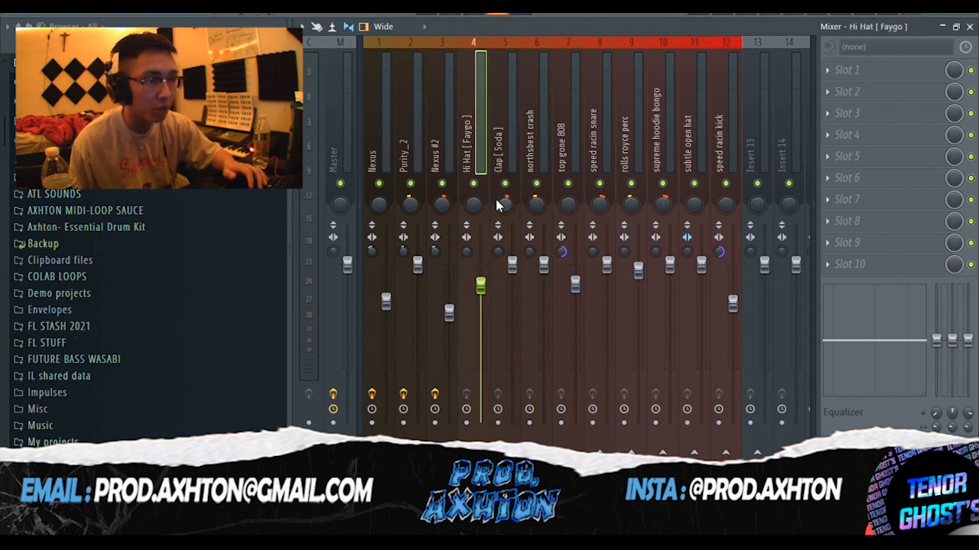
Review the Clap [ Soda ], northsbest crash, speed racin kick and top gone 808 mixer channels, comparing the kick with the 808
{"action": "left_click", "coordinate": [493, 158]}
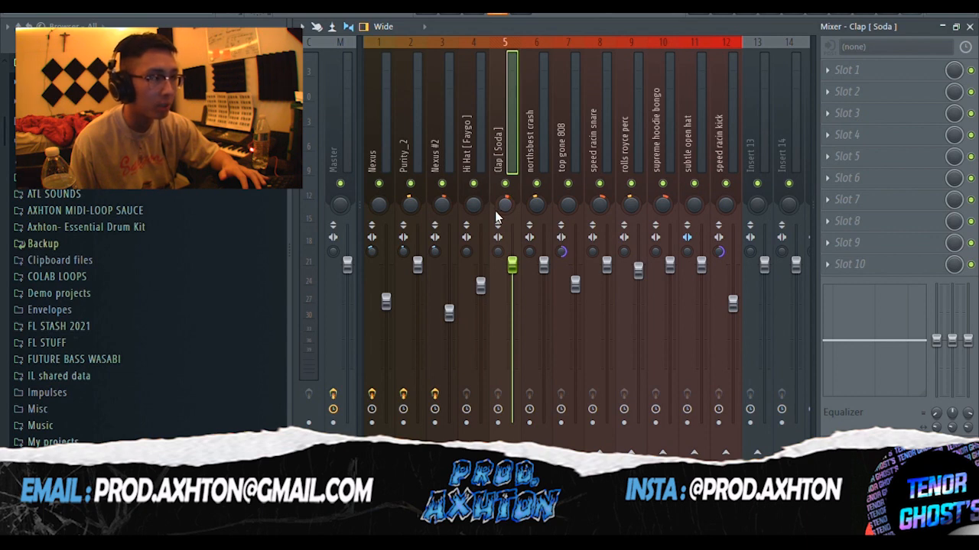
{"action": "key", "text": "Right"}
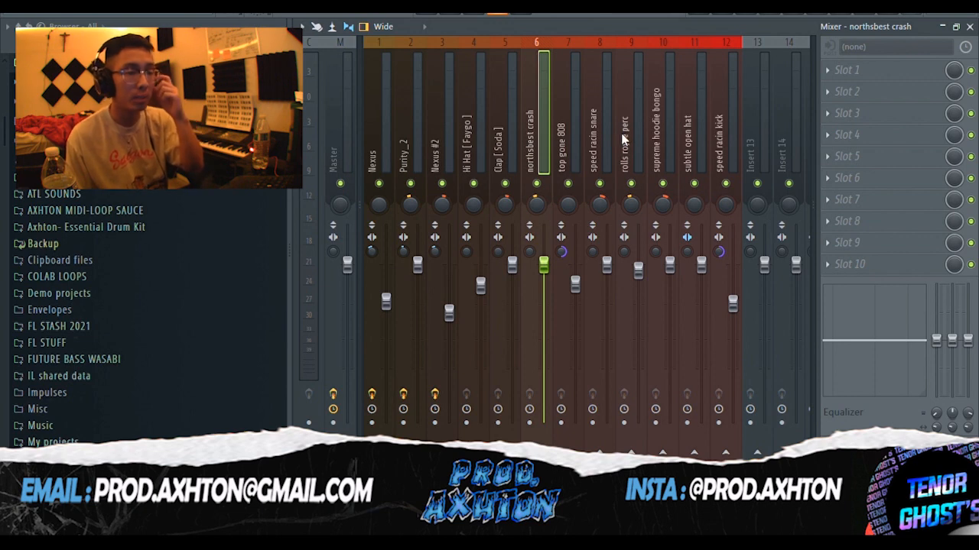
{"action": "left_click", "coordinate": [736, 162]}
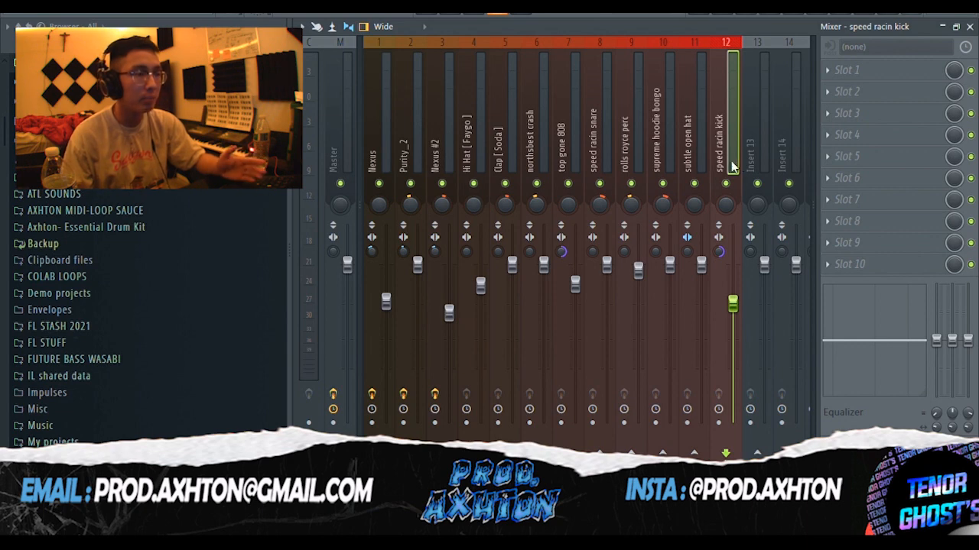
{"action": "left_click", "coordinate": [566, 146]}
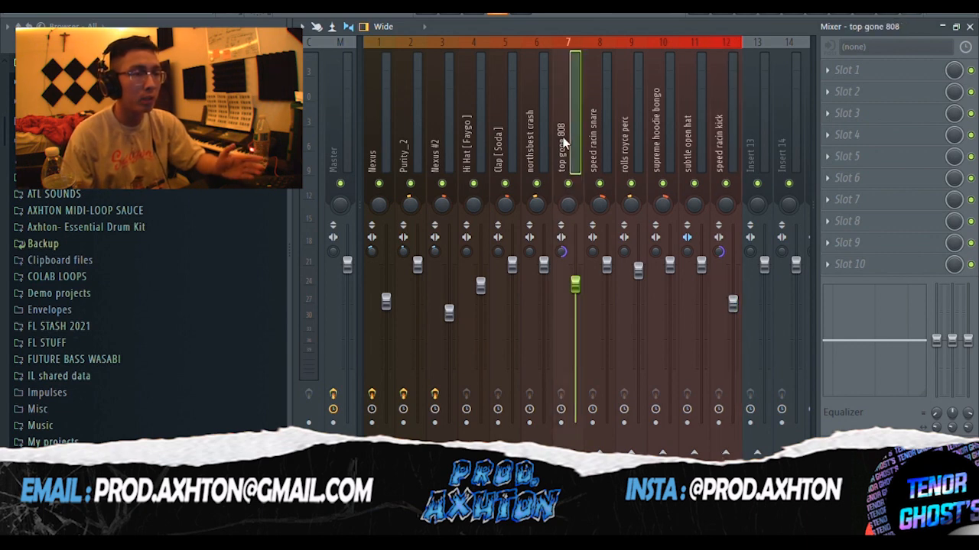
{"action": "left_click", "coordinate": [736, 115]}
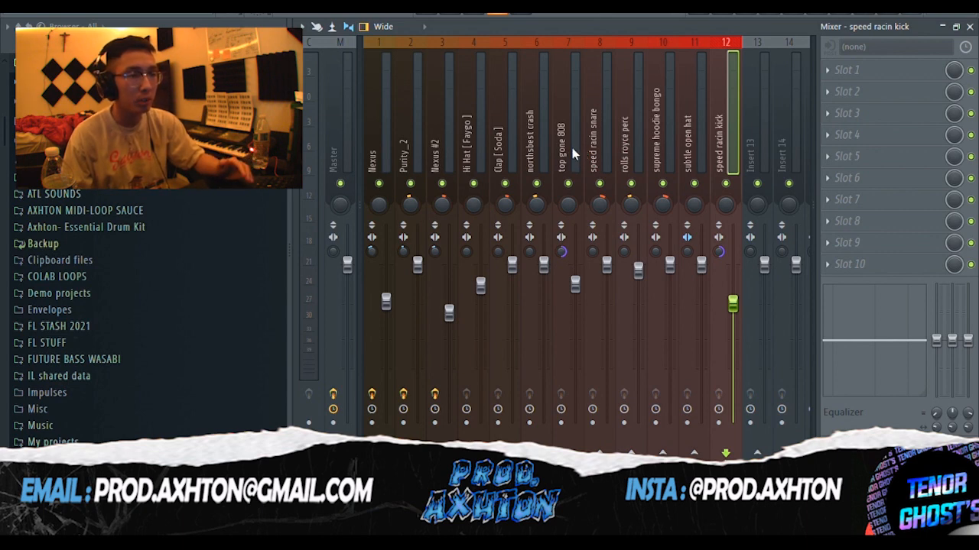
Return to the playlist, examine the intro leading up to bar 9 and reset the playhead to bar 1
{"action": "key", "text": "F5"}
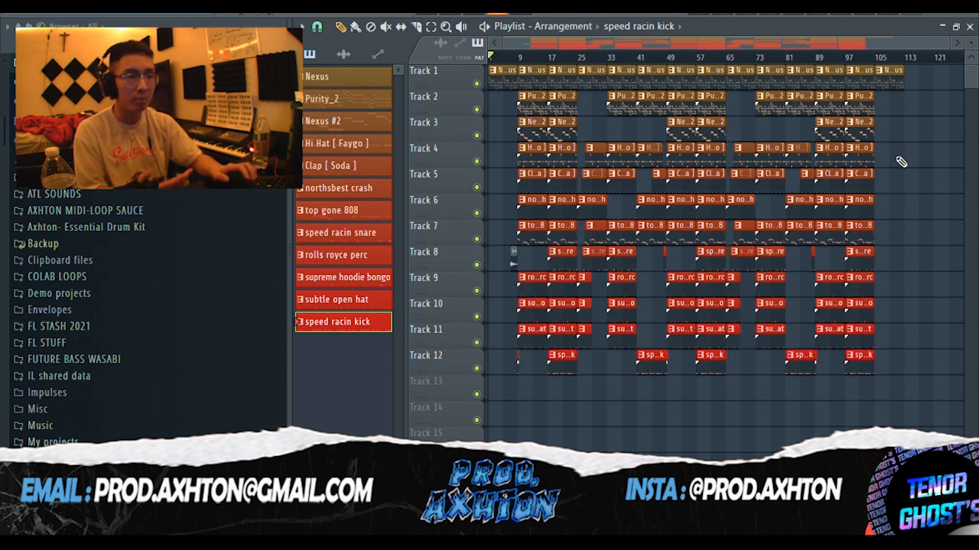
{"action": "scroll", "coordinate": [507, 144], "scroll_direction": "up", "scroll_amount": 2}
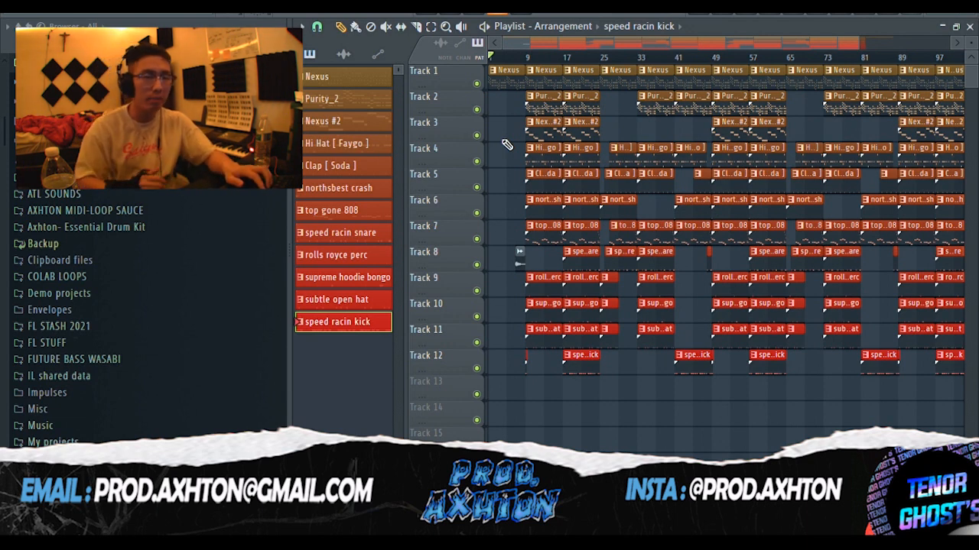
{"action": "left_click", "coordinate": [521, 58]}
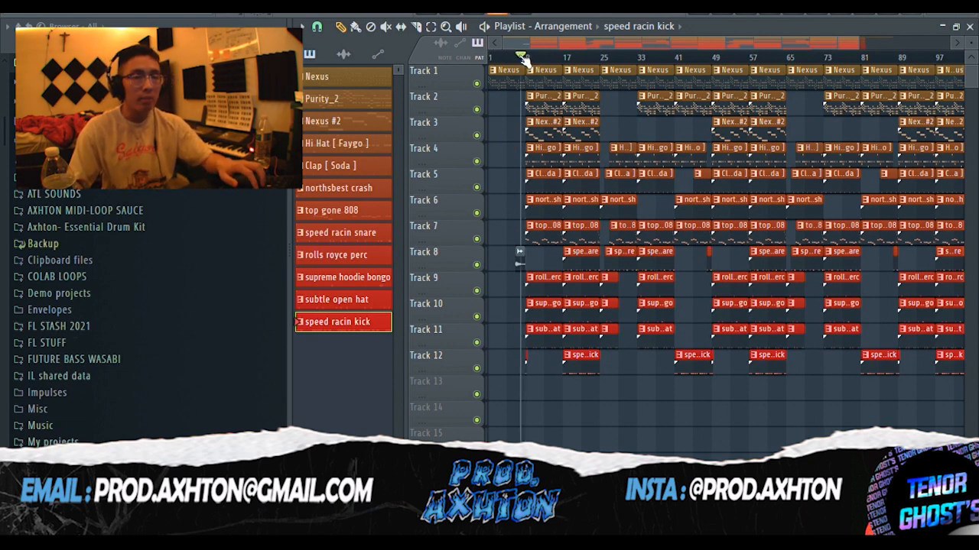
{"action": "left_click_drag", "start_coordinate": [521, 58], "coordinate": [490, 59]}
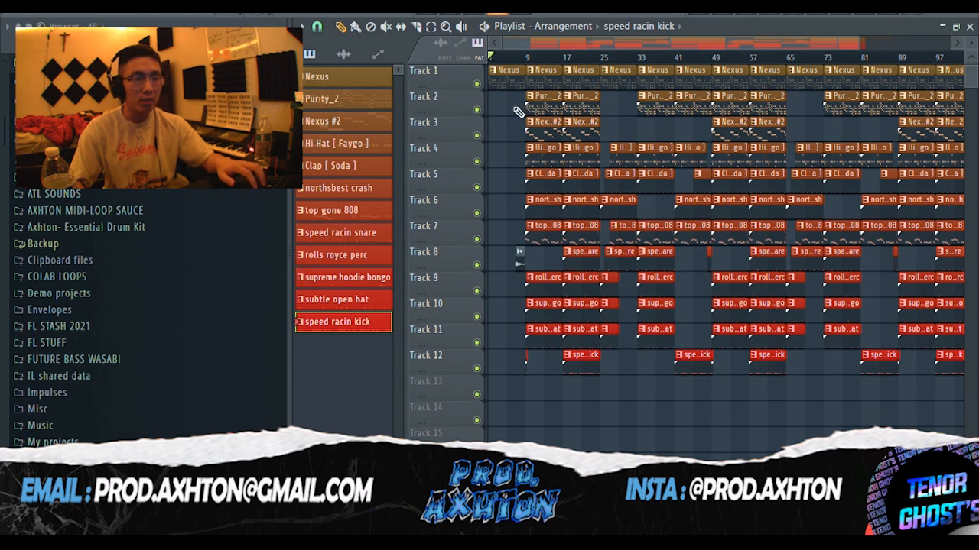
{"action": "scroll", "coordinate": [513, 163], "scroll_direction": "up", "scroll_amount": 1}
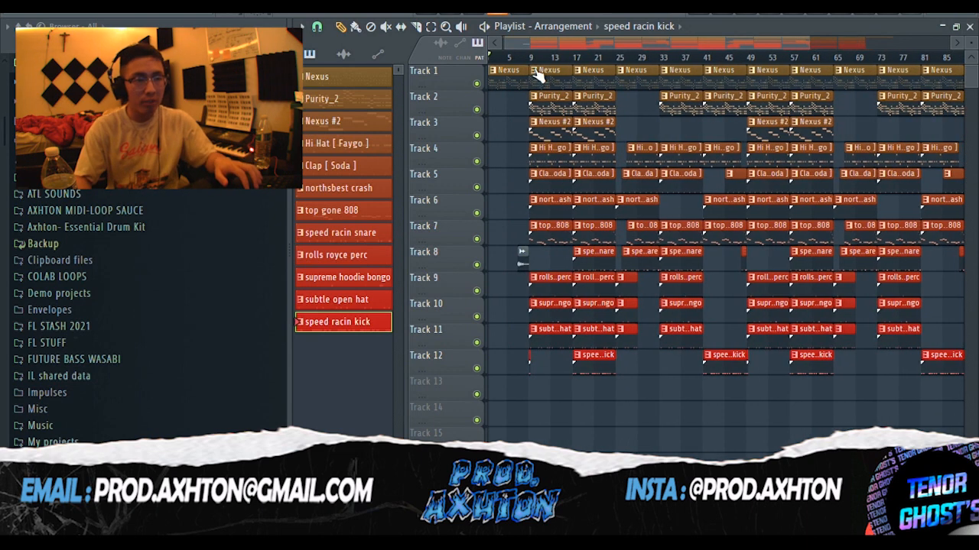
{"action": "left_click_drag", "start_coordinate": [525, 59], "coordinate": [483, 61]}
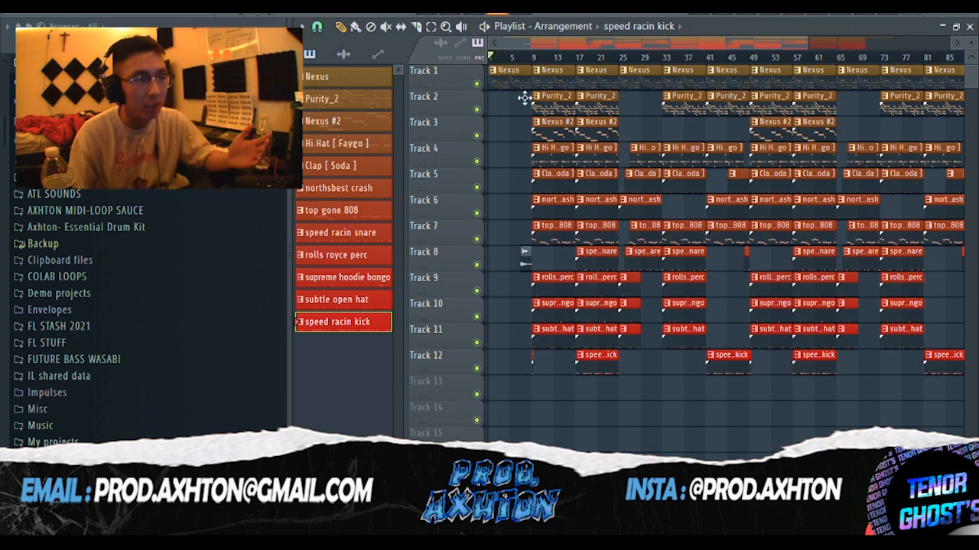
Examine the opening sections of the arrangement more closely, from about bar 3, and put the playhead back at the start
{"action": "mouse_move", "coordinate": [504, 61]}
{"action": "left_mouse_down"}
{"action": "mouse_move", "coordinate": [495, 64]}
{"action": "mouse_move", "coordinate": [506, 65]}
{"action": "left_mouse_up"}
{"action": "scroll", "coordinate": [502, 158], "scroll_direction": "up", "scroll_amount": 3}
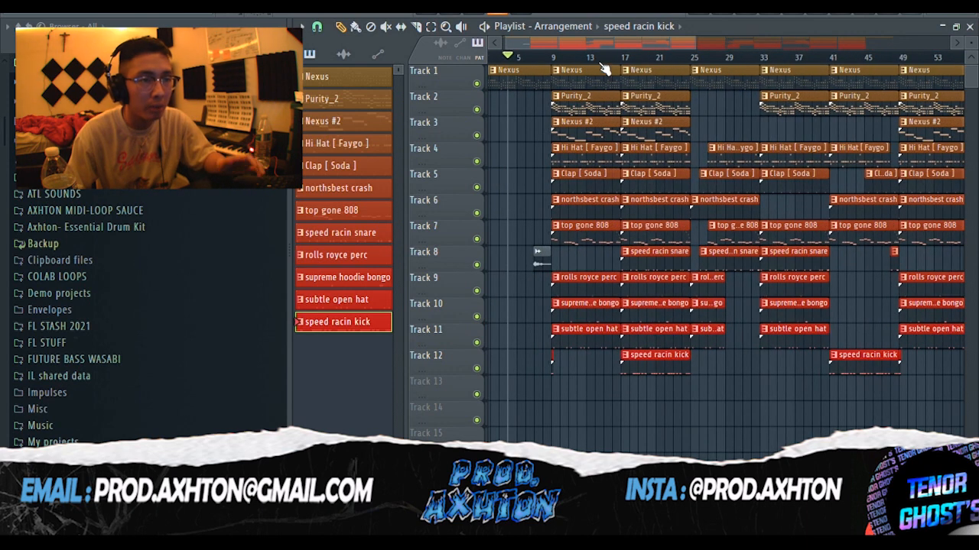
{"action": "left_click_drag", "start_coordinate": [601, 45], "coordinate": [572, 45]}
{"action": "left_click_drag", "start_coordinate": [514, 61], "coordinate": [450, 65]}
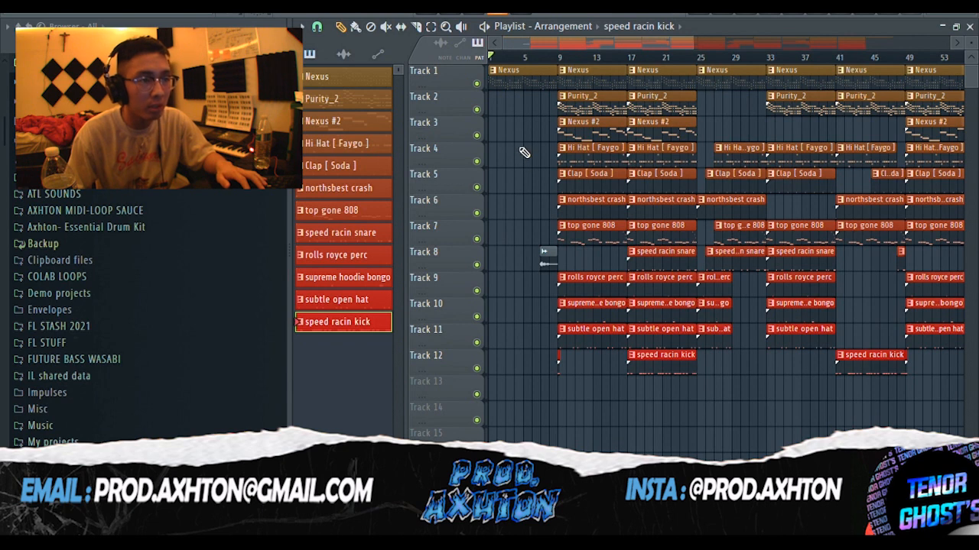